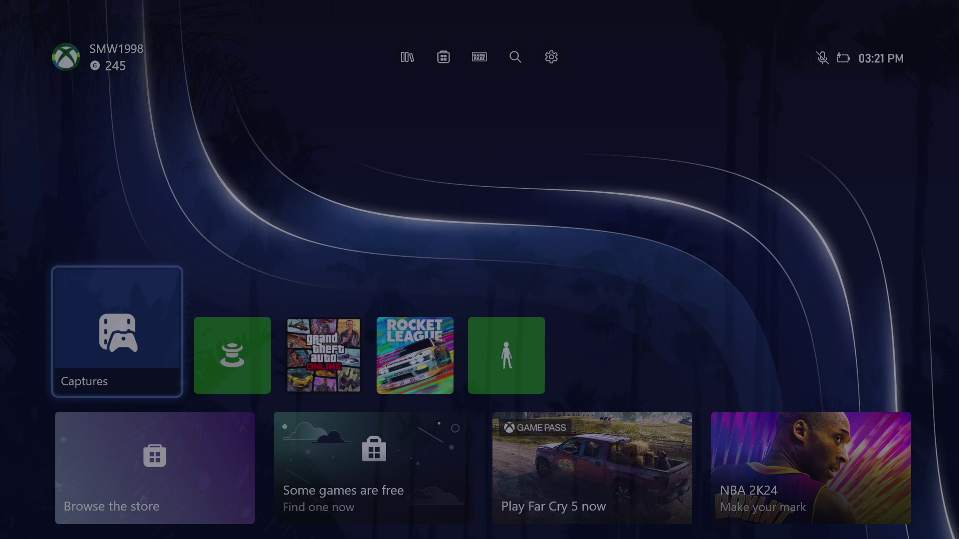
- Open the guide on its Profile & system tab with Settings highlighted
{"action": "key", "text": "super"}
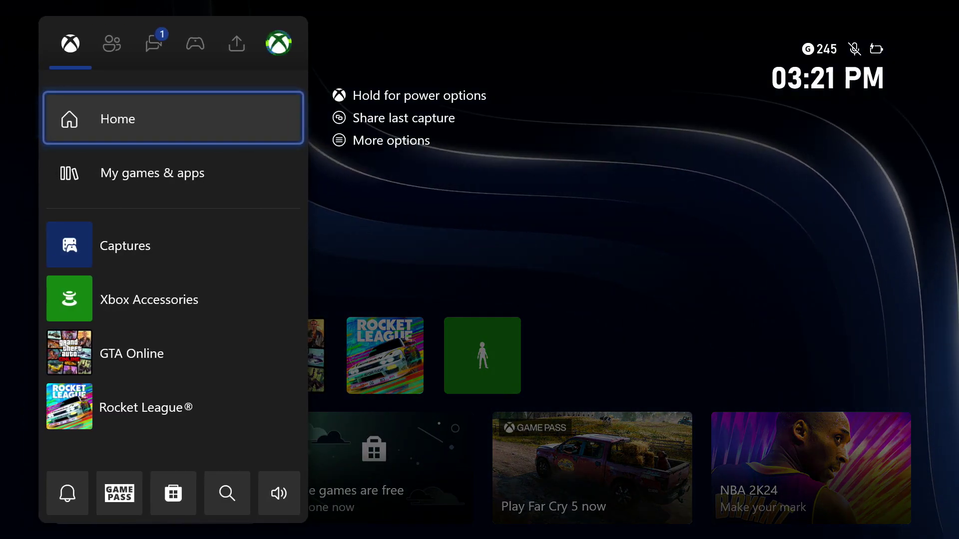
{"action": "key", "text": "Tab"}
{"action": "key", "text": "Tab"}
{"action": "key", "text": "Tab"}
{"action": "key", "text": "Tab"}
{"action": "key", "text": "Tab"}
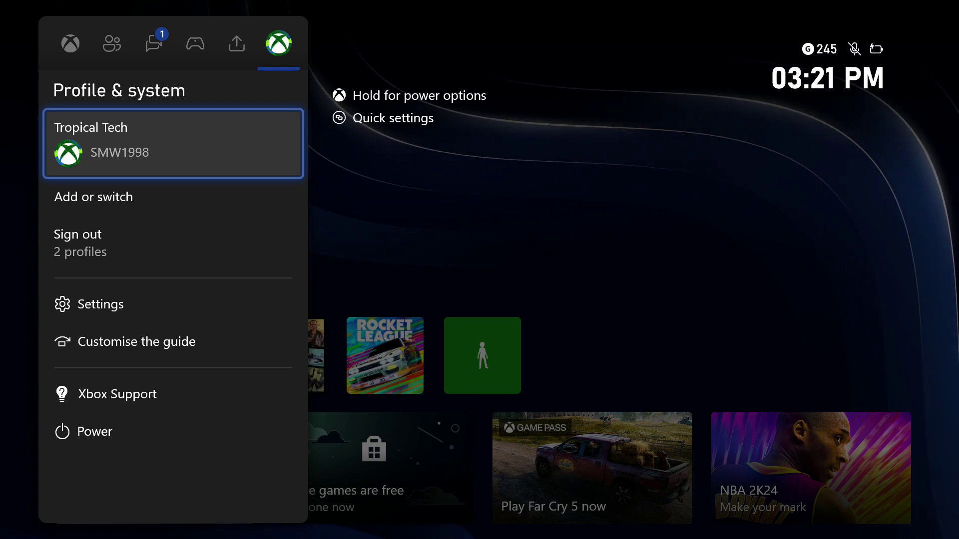
{"action": "key", "text": "Down"}
{"action": "key", "text": "Down"}
{"action": "key", "text": "Down"}
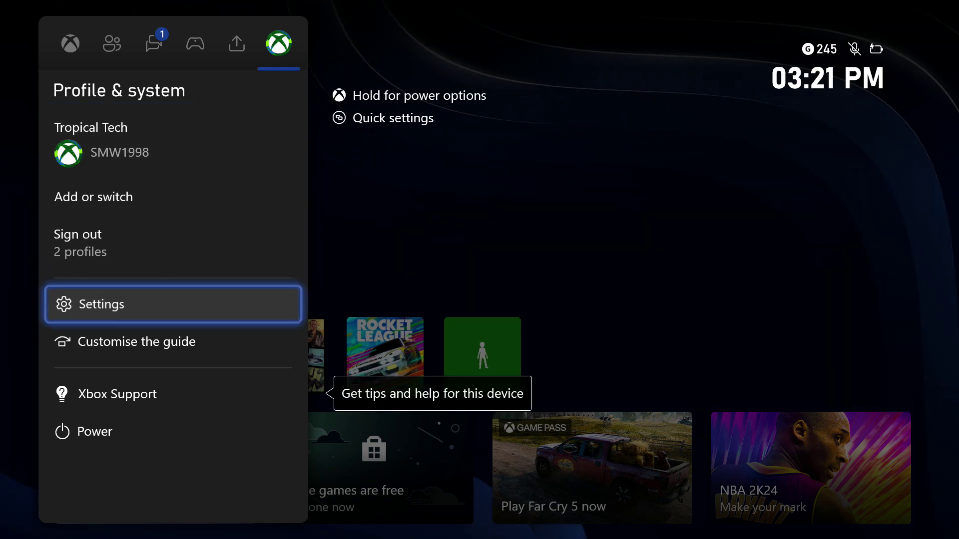
- Go through Settings and Devices & connections to launch Xbox Accessories for the Wireless Controller
{"action": "key", "text": "Return"}
{"action": "key", "text": "Down"}
{"action": "key", "text": "Down"}
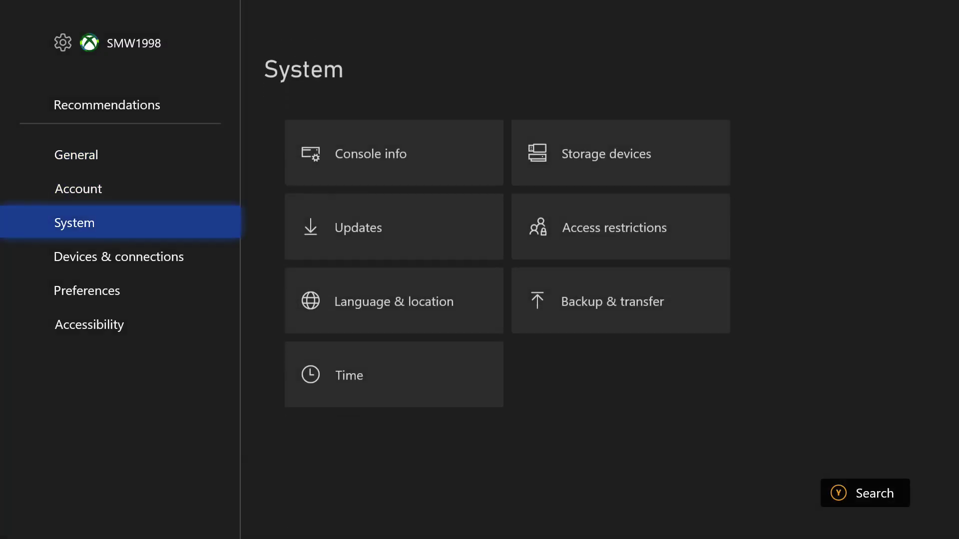
{"action": "key", "text": "Down"}
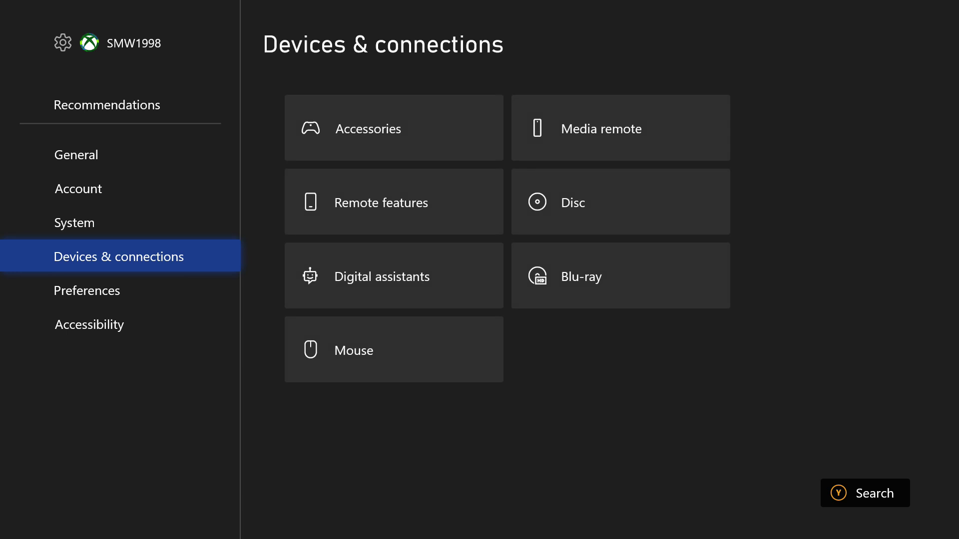
{"action": "key", "text": "Right"}
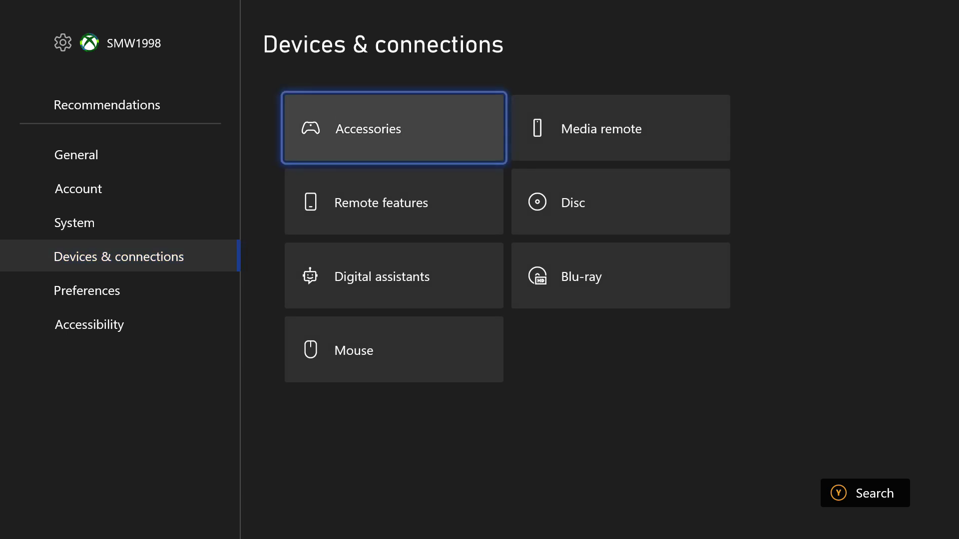
{"action": "key", "text": "Return"}
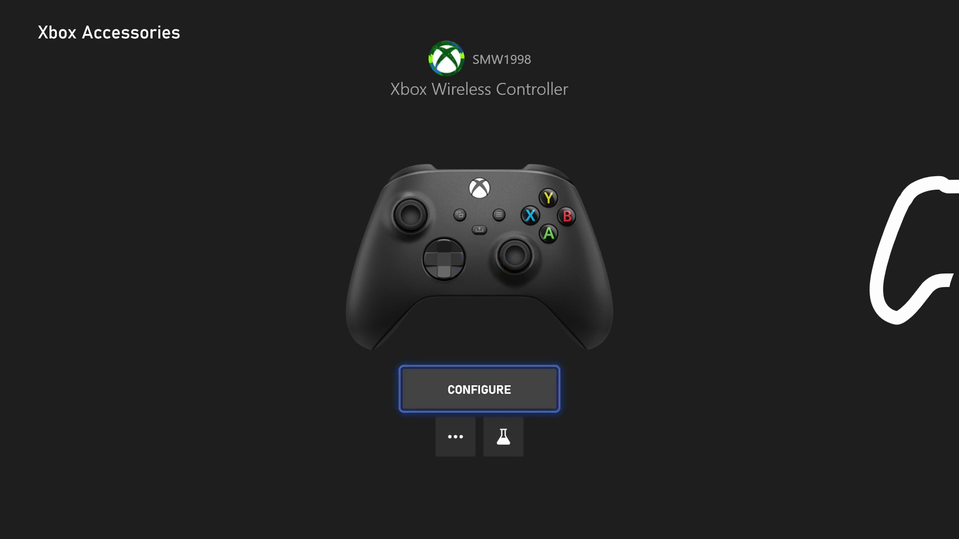
- Open the controller's '...' details page and choose Update now, reaching the Before we start notice
{"action": "key", "text": "Down"}
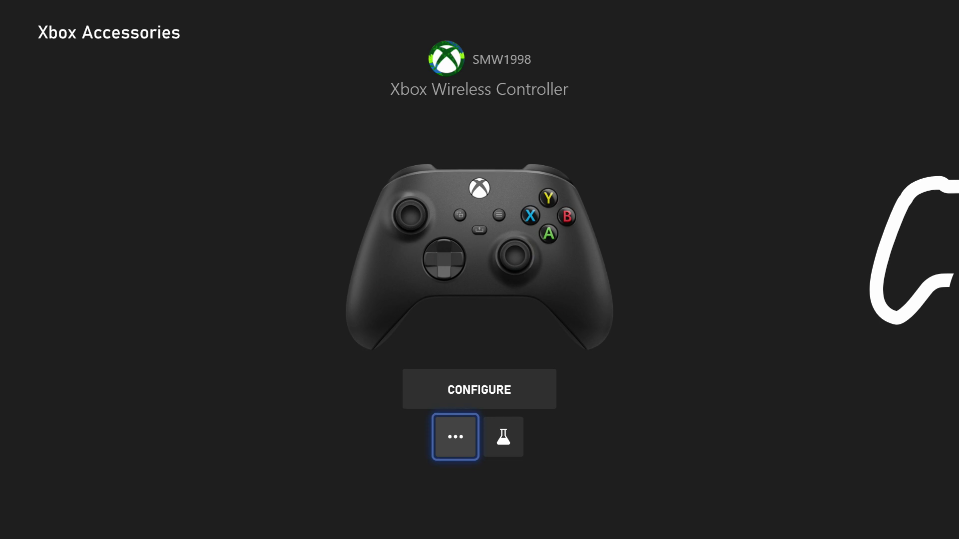
{"action": "key", "text": "Return"}
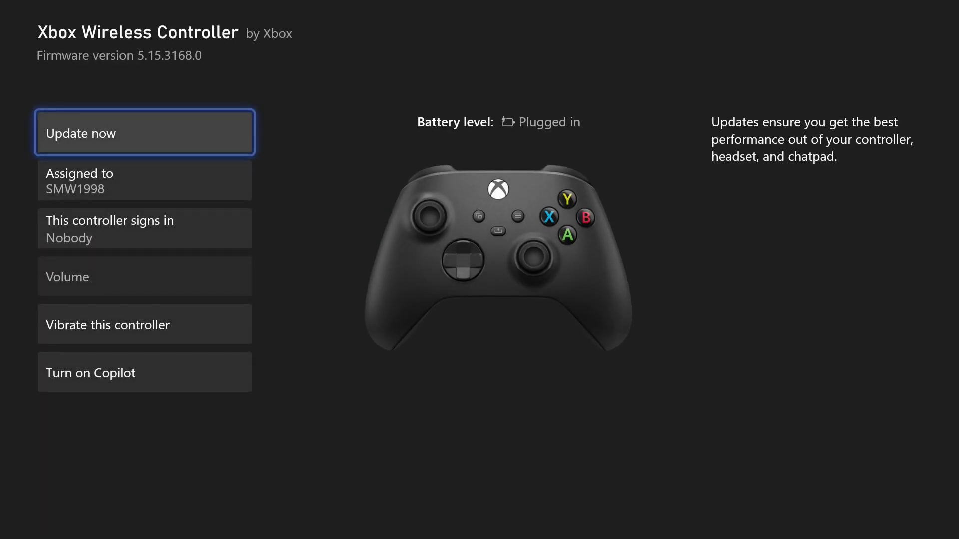
{"action": "key", "text": "Return"}
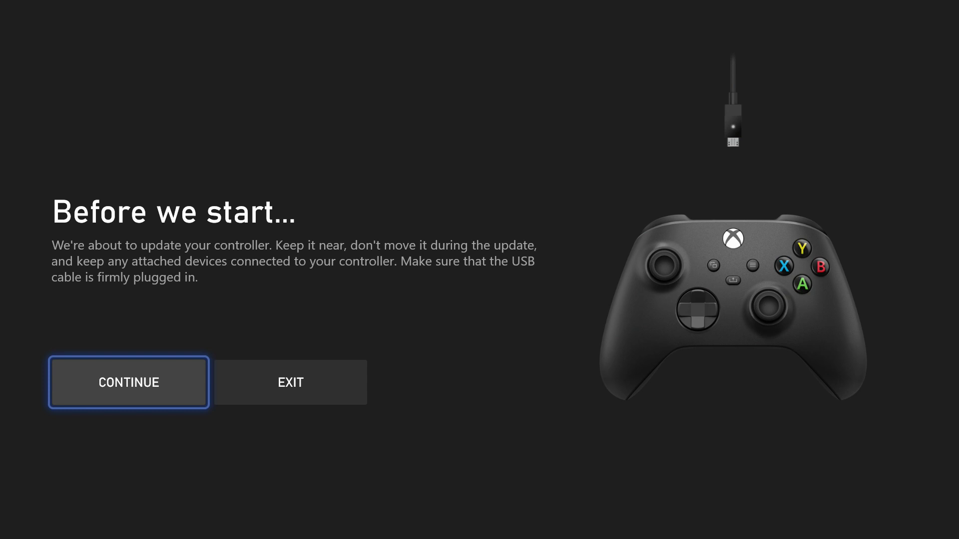
- Continue the controller update until 'Updated!' appears, then return to Xbox Accessories
{"action": "key", "text": "Return"}
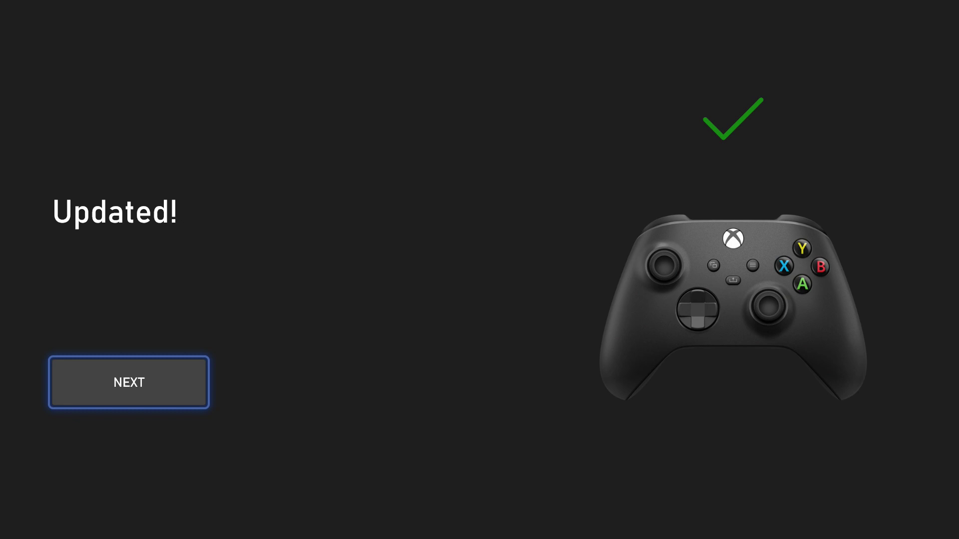
{"action": "key", "text": "Return"}
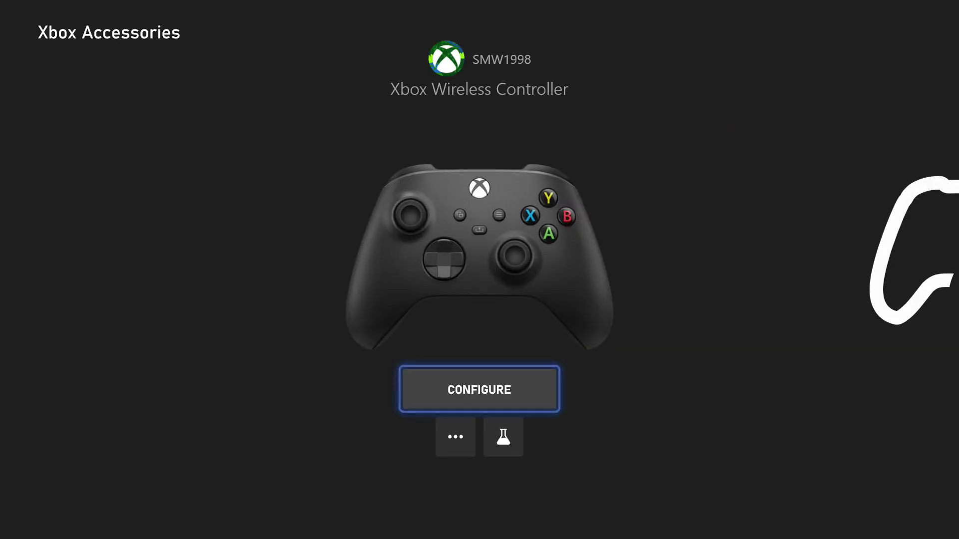